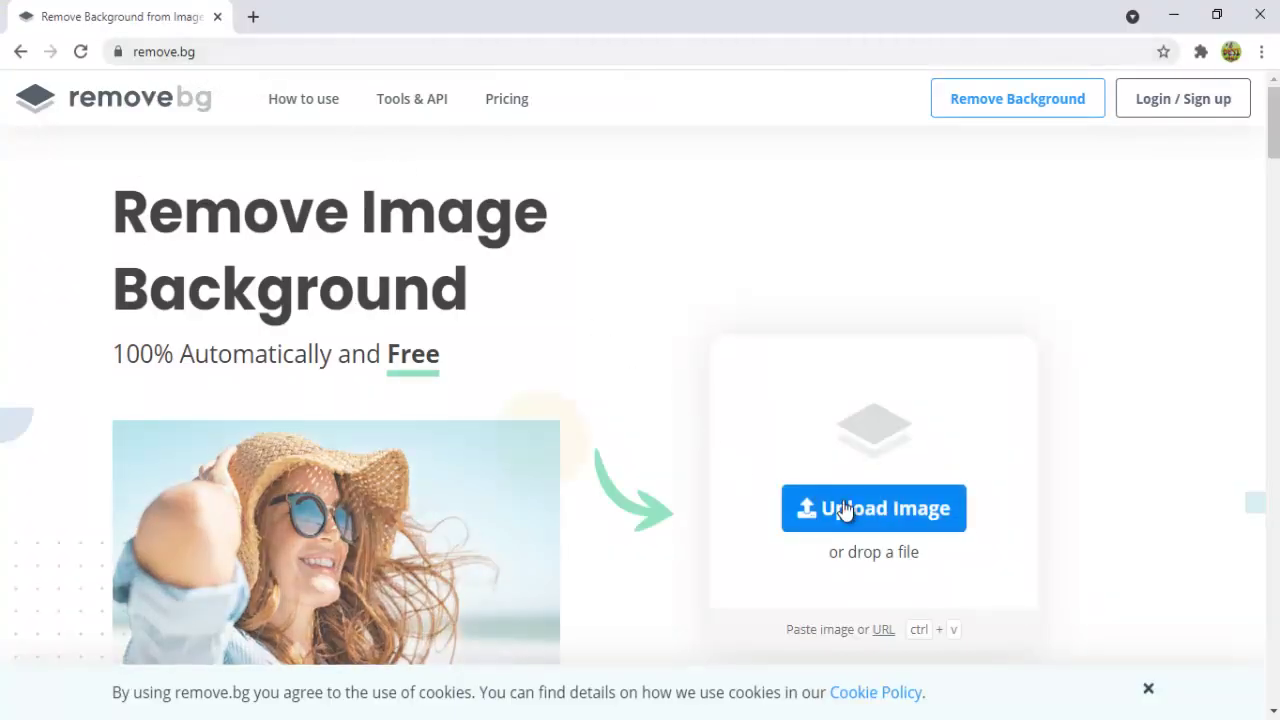
Step: Minimize Chrome and launch Adobe Photoshop 2021 from its desktop icon
{"action": "scroll", "coordinate": [640, 283], "scroll_direction": "down", "scroll_amount": 3}
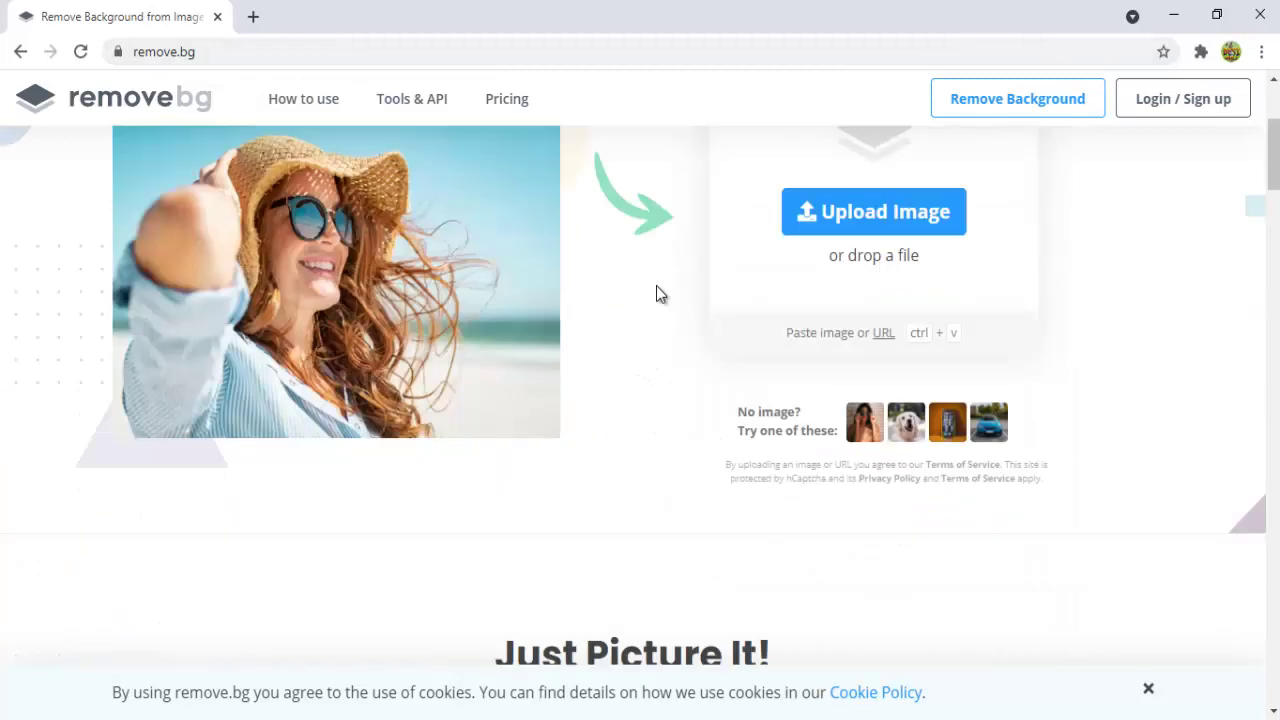
{"action": "scroll", "coordinate": [654, 291], "scroll_direction": "up", "scroll_amount": 1}
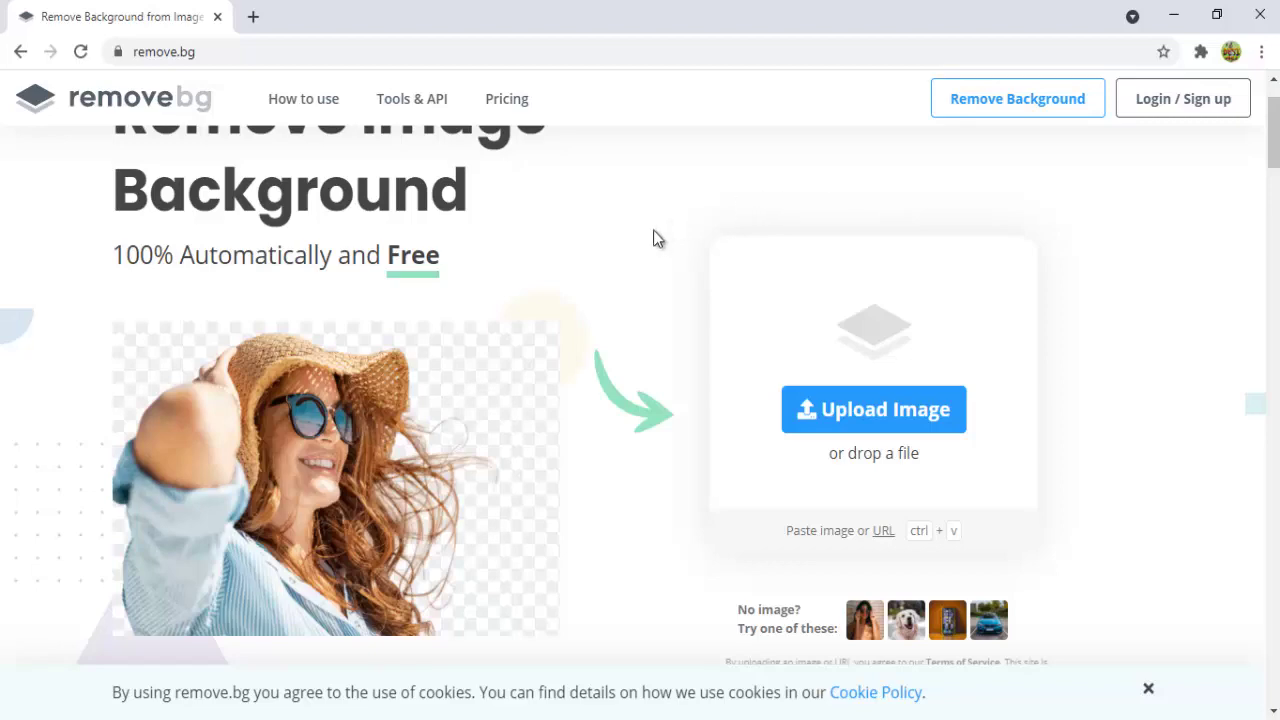
{"action": "left_click", "coordinate": [1174, 16]}
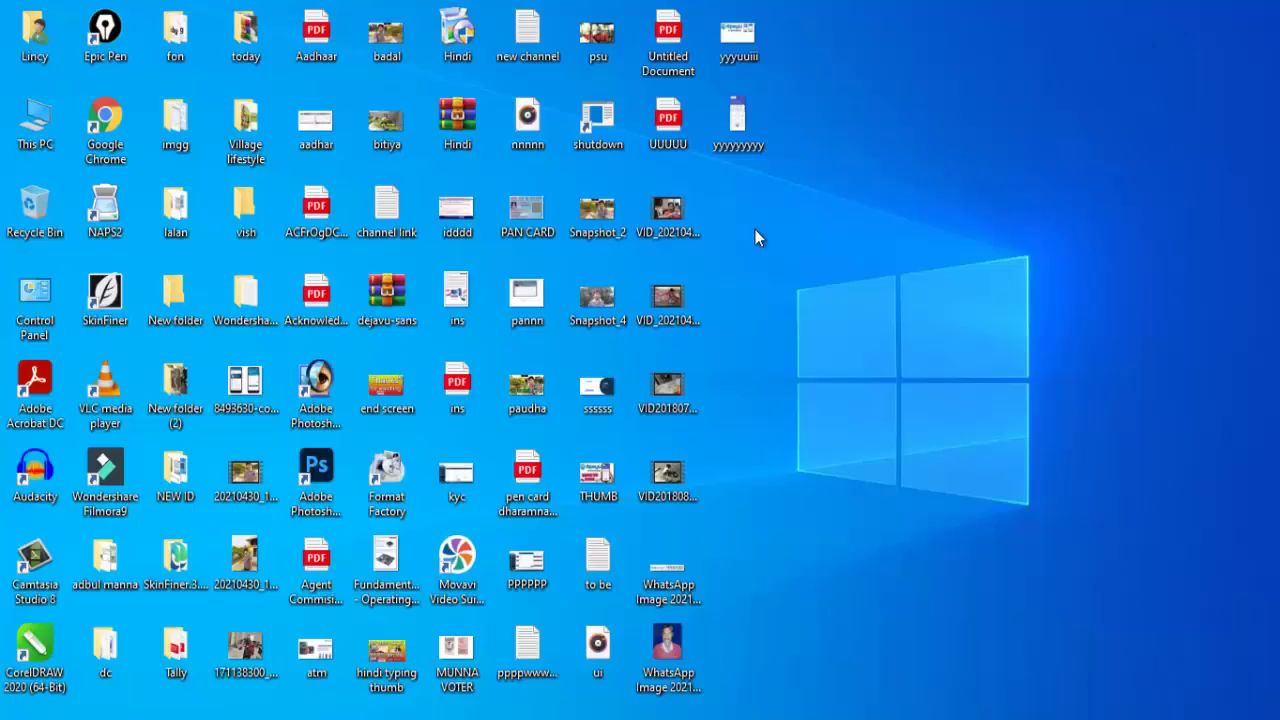
{"action": "double_click", "coordinate": [330, 490]}
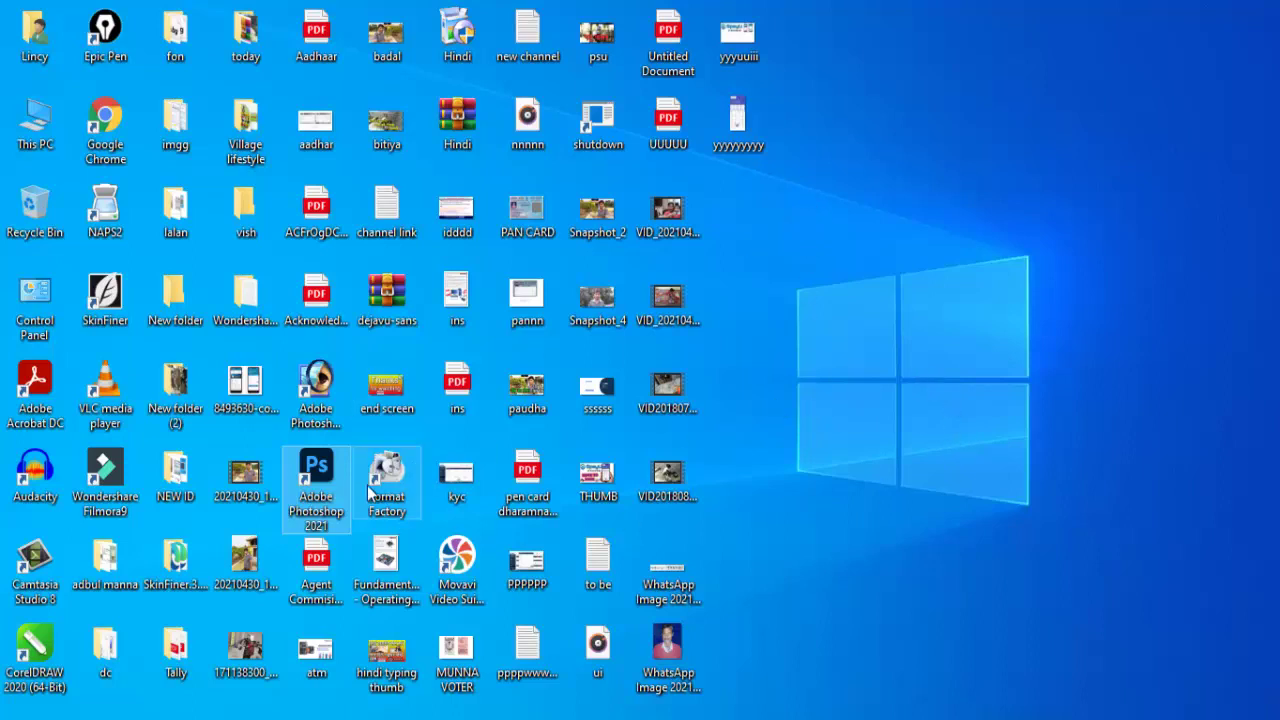
{"action": "double_click", "coordinate": [311, 495]}
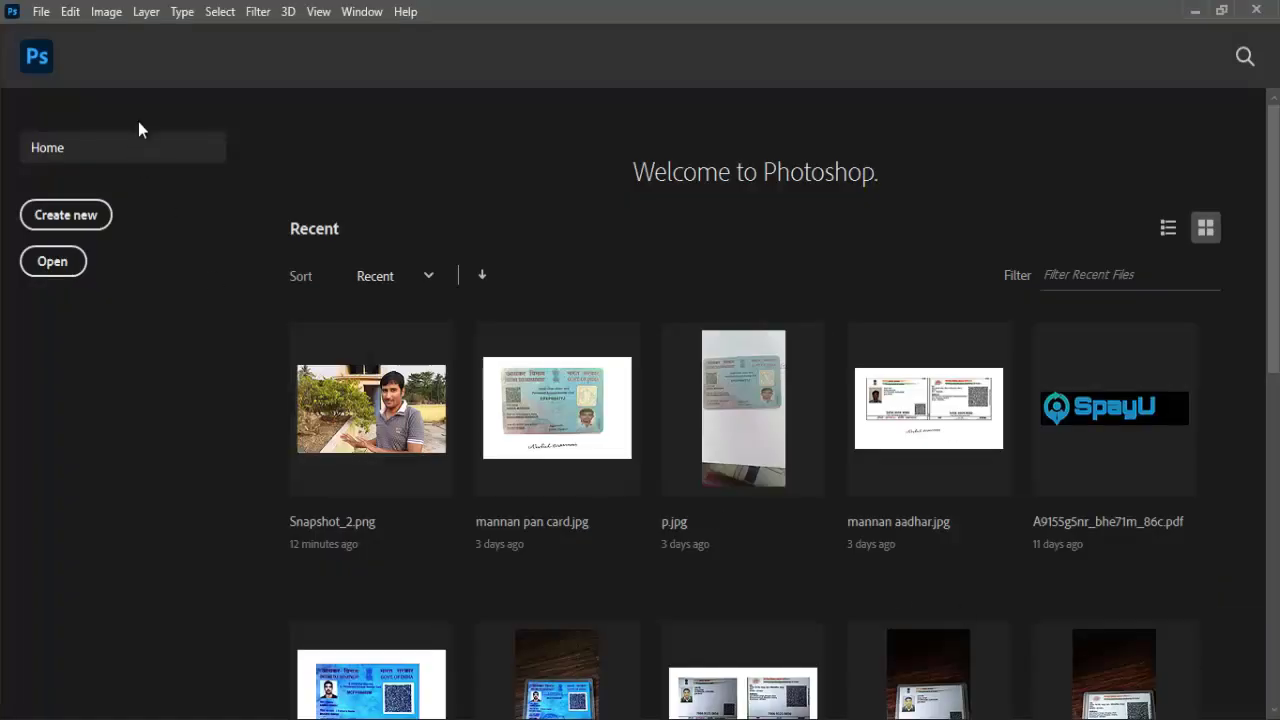
Step: Open badal.jpg from the Desktop folder via File > Open
{"action": "left_click", "coordinate": [41, 12]}
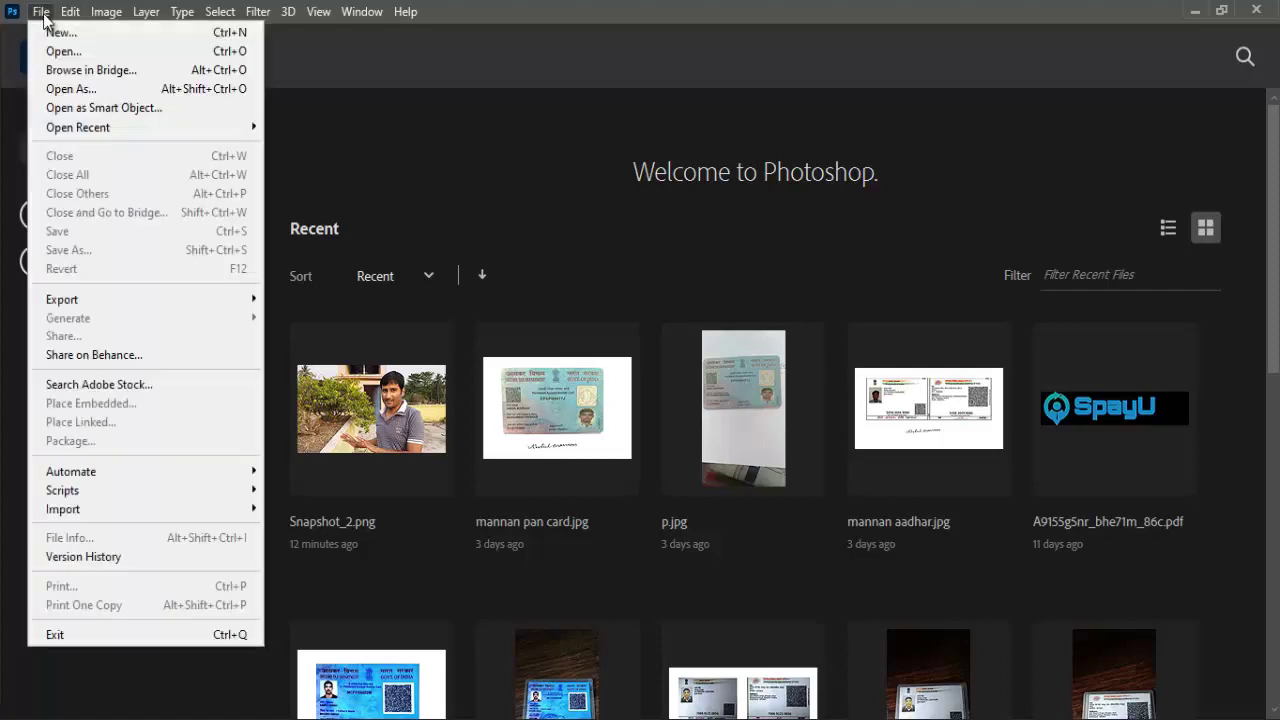
{"action": "left_click", "coordinate": [214, 53]}
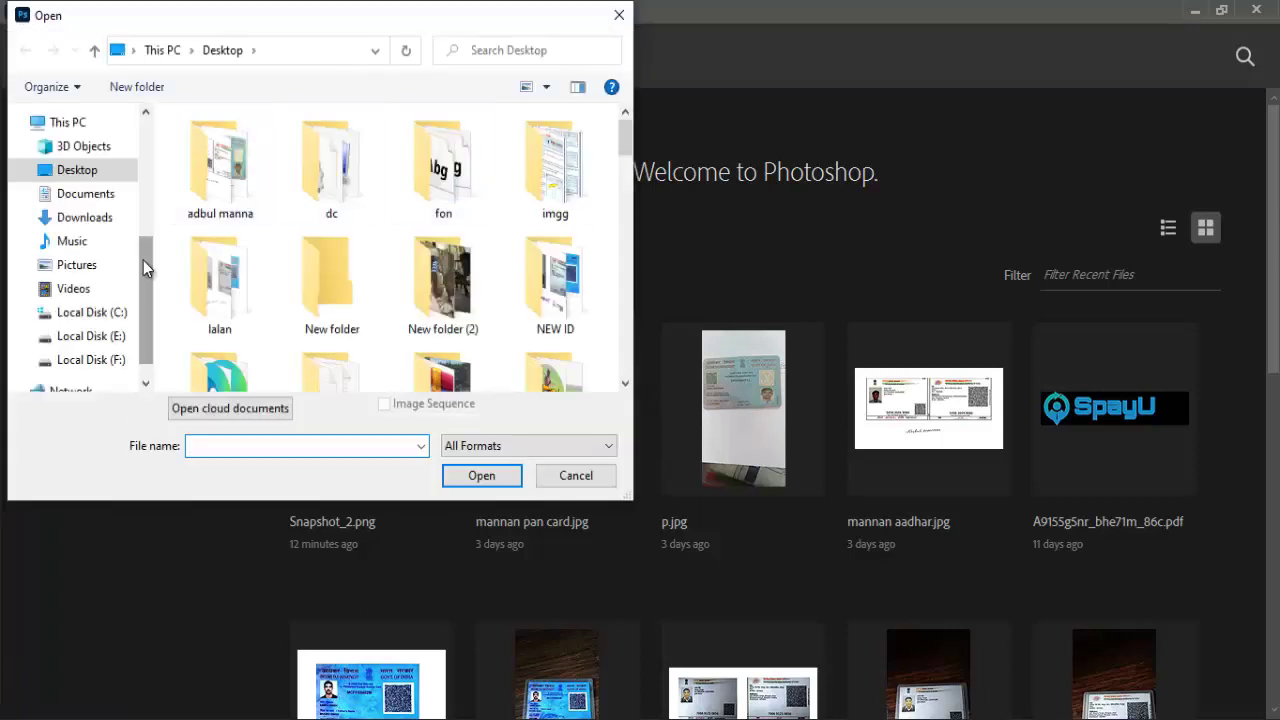
{"action": "left_click", "coordinate": [88, 172]}
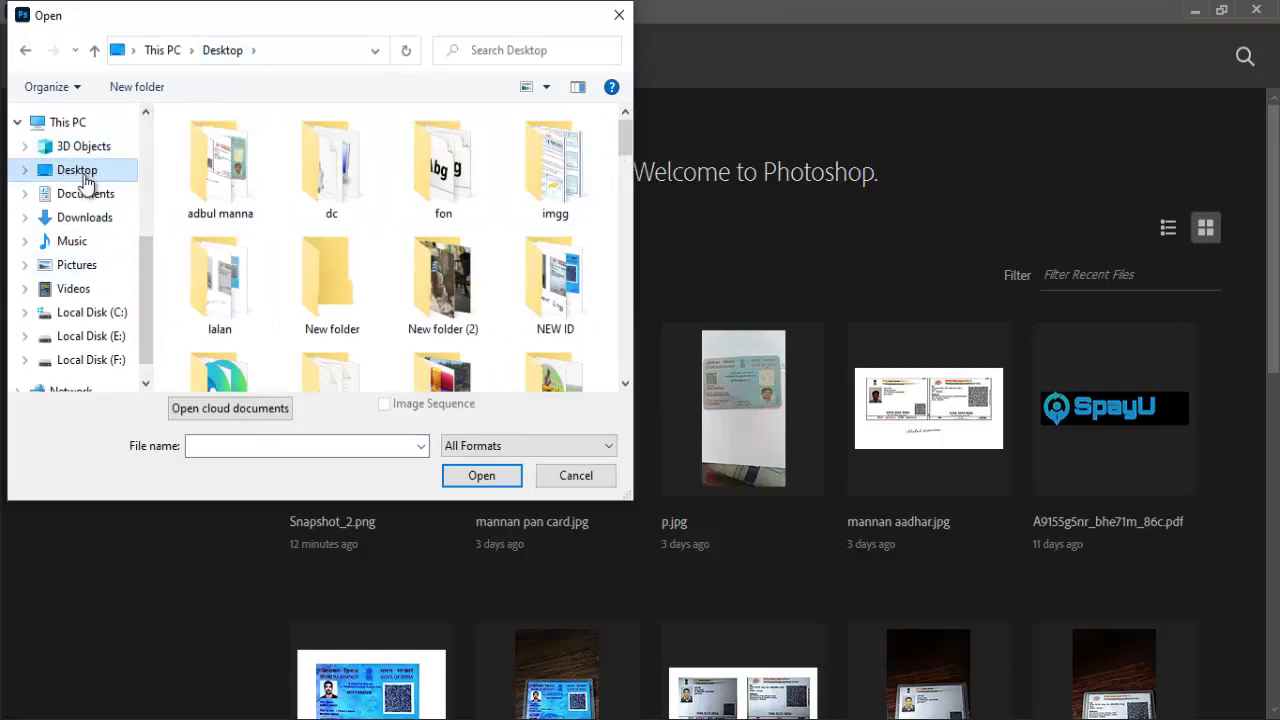
{"action": "left_click_drag", "start_coordinate": [622, 140], "coordinate": [621, 236]}
{"action": "left_click", "coordinate": [451, 211]}
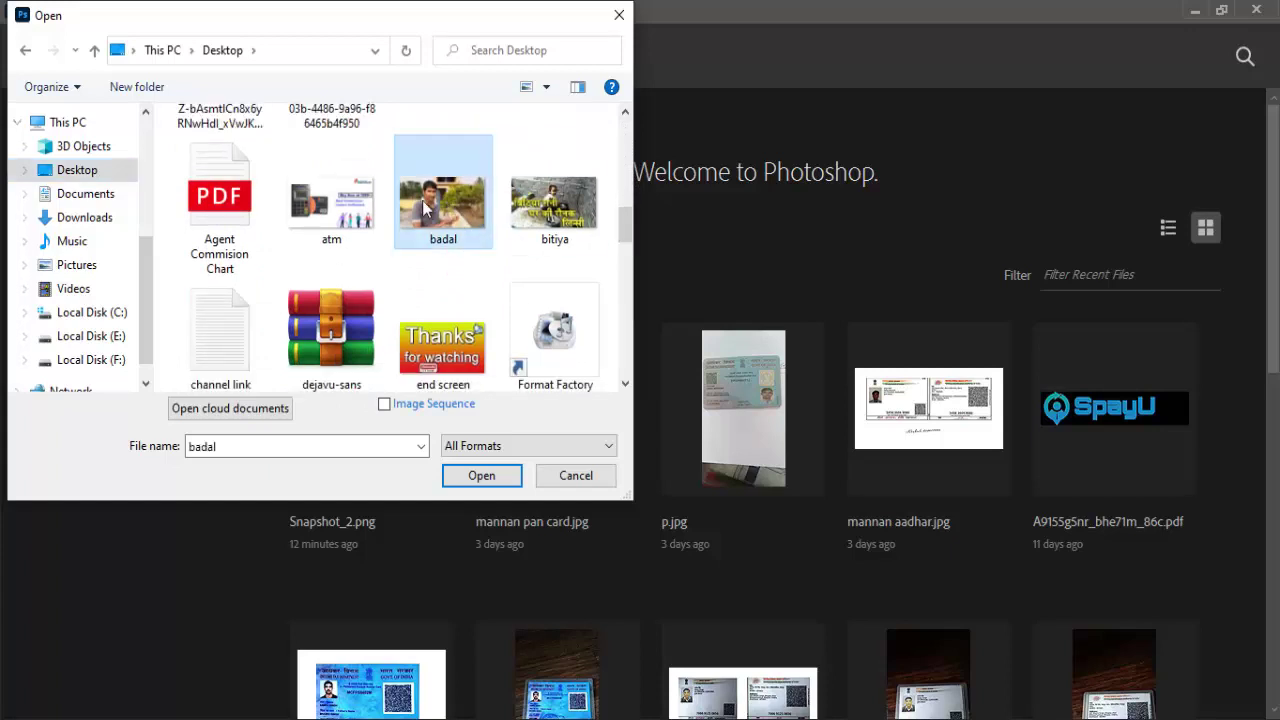
{"action": "double_click", "coordinate": [424, 208]}
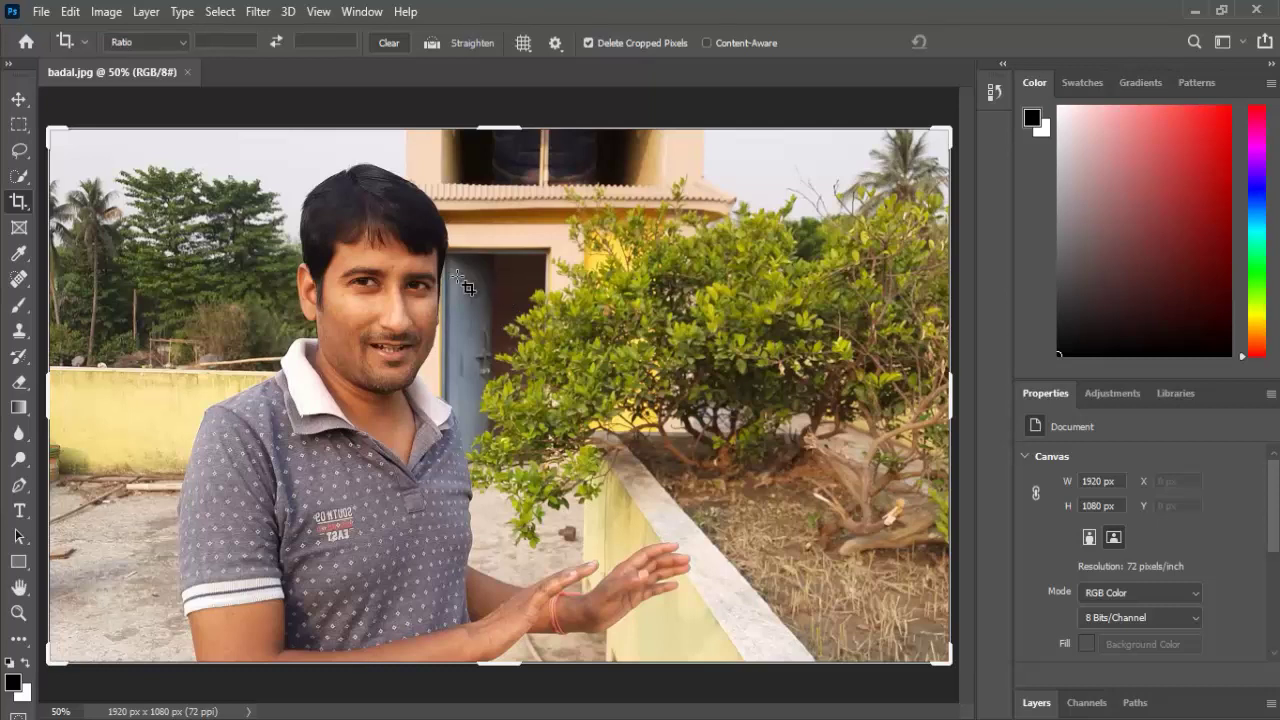
Step: Switch to the Move tool and unlock the Background layer as Layer 0
{"action": "left_click", "coordinate": [19, 100]}
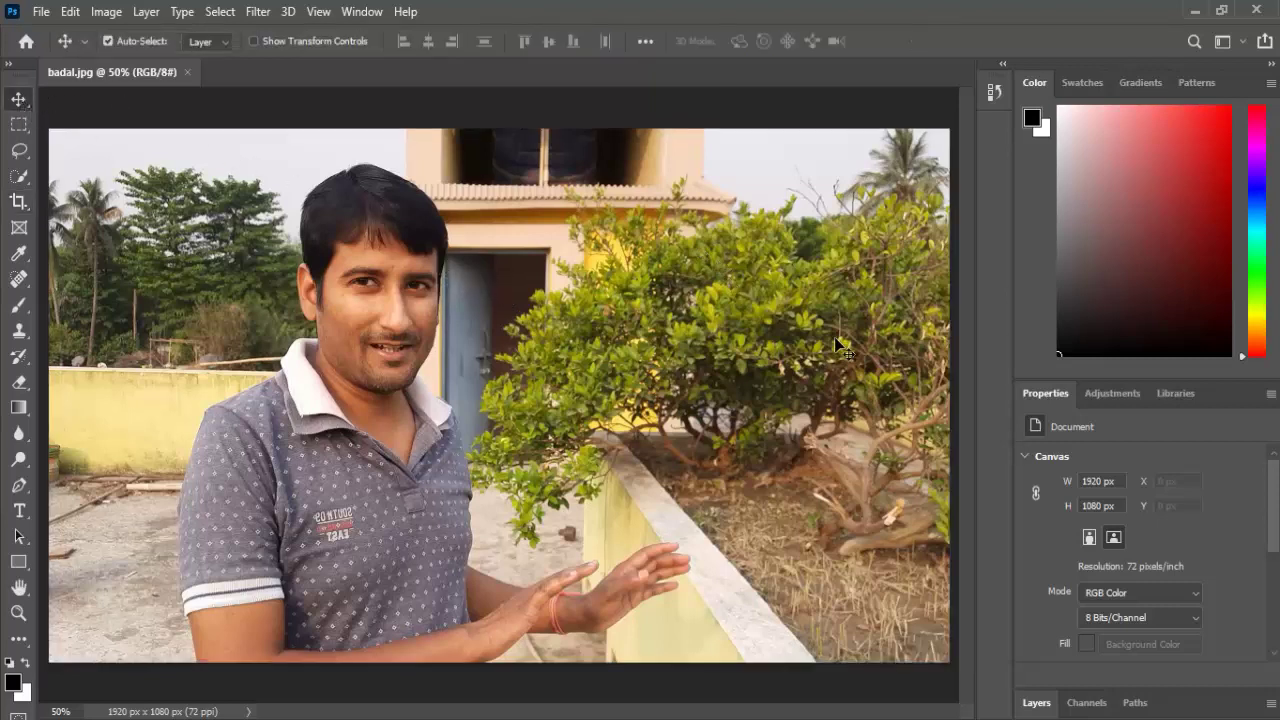
{"action": "left_click", "coordinate": [1037, 703]}
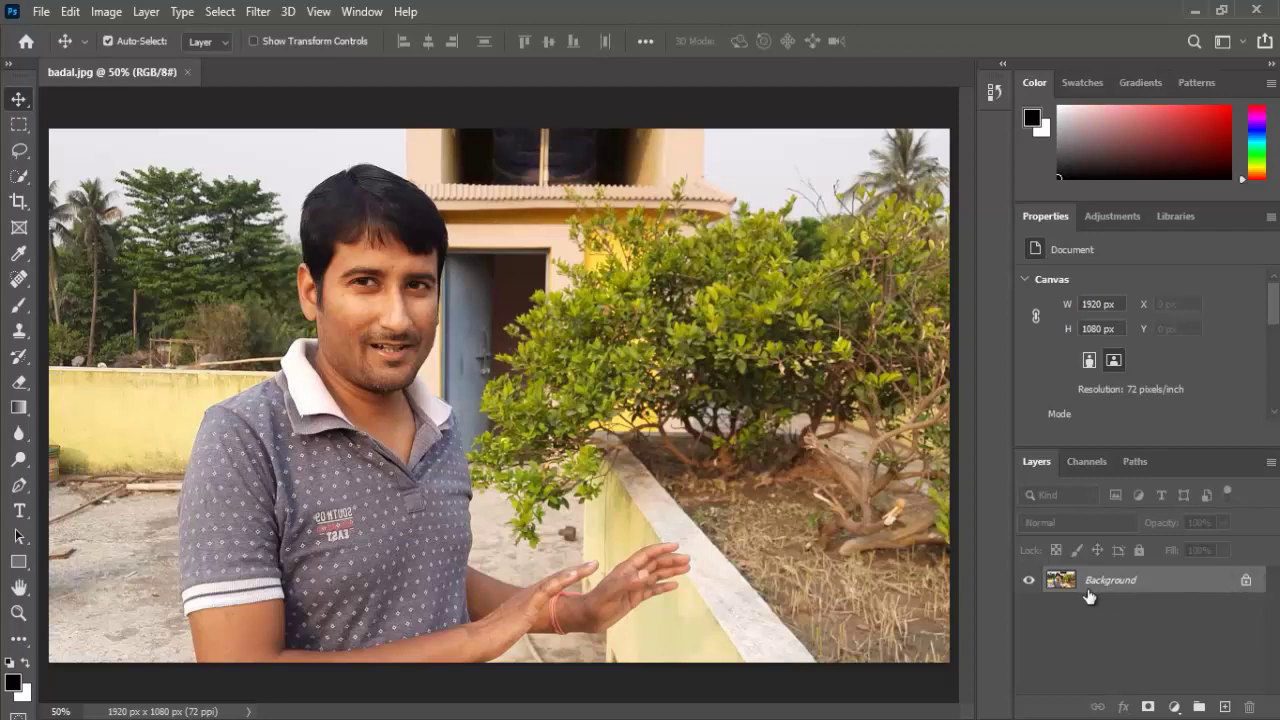
{"action": "double_click", "coordinate": [1172, 581]}
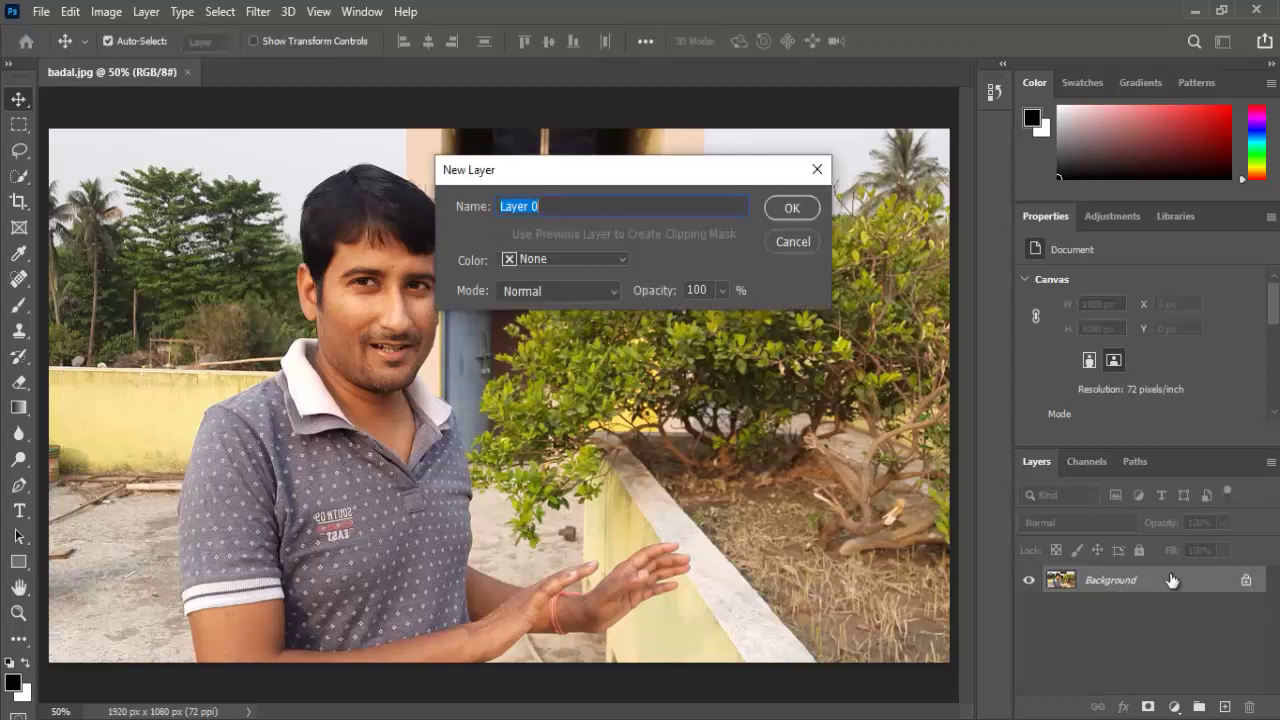
{"action": "left_click", "coordinate": [805, 208]}
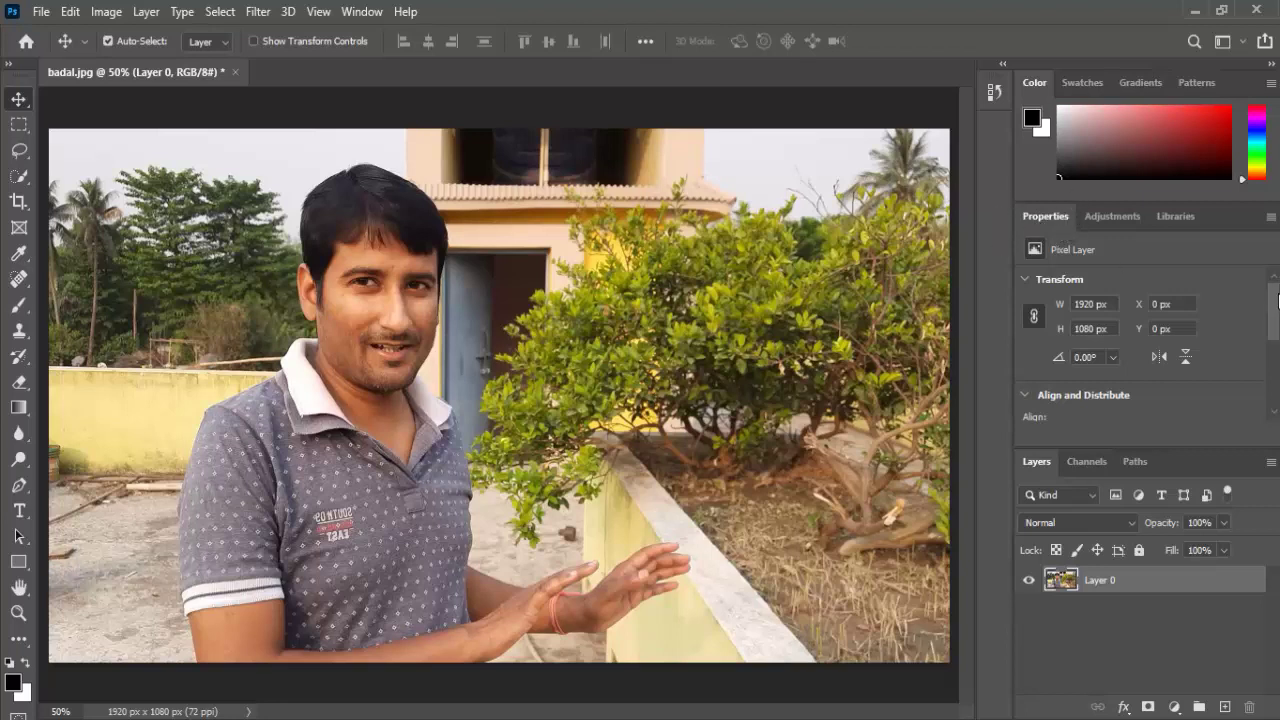
{"action": "left_click_drag", "start_coordinate": [1274, 292], "coordinate": [1274, 322]}
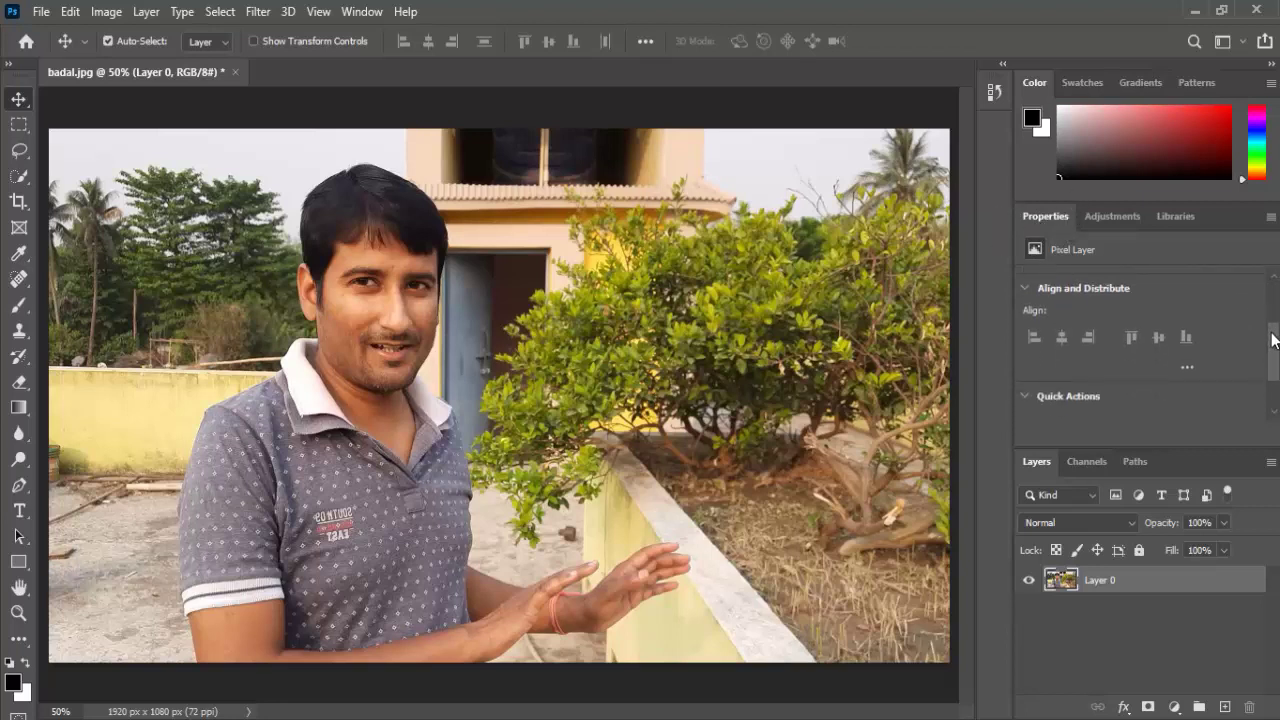
{"action": "left_click_drag", "start_coordinate": [1274, 322], "coordinate": [1274, 368]}
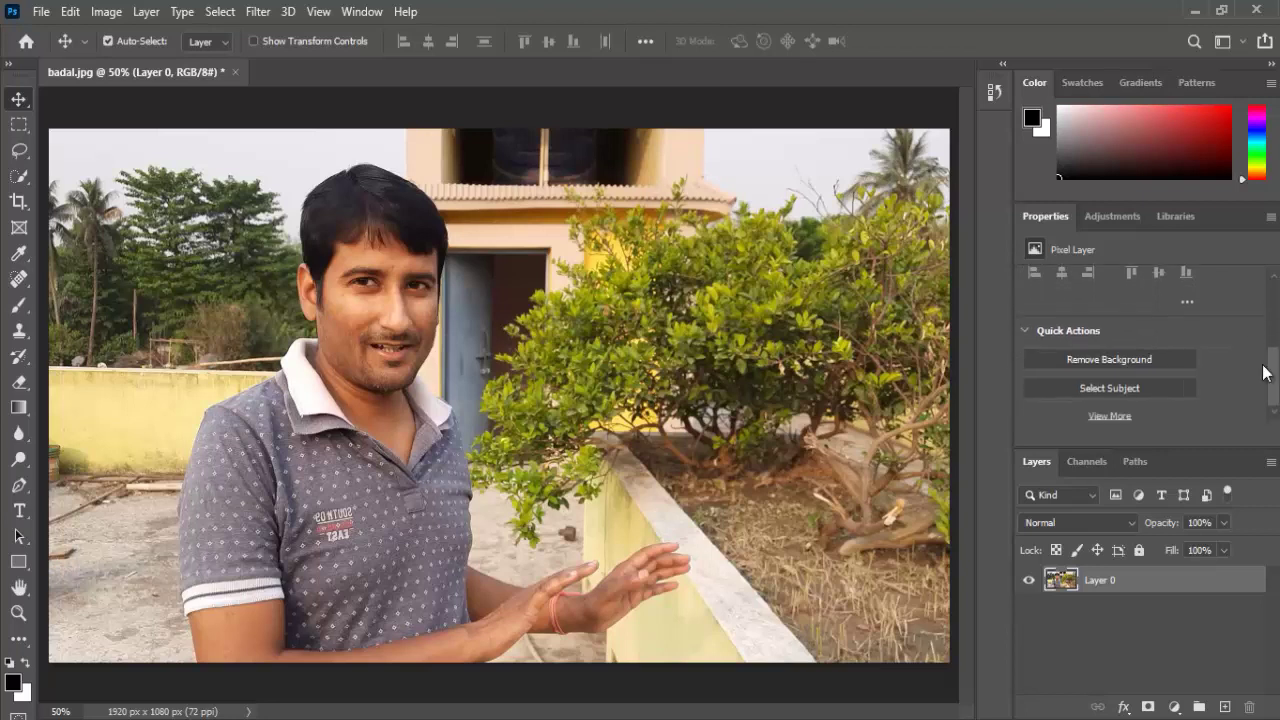
{"action": "left_click", "coordinate": [1086, 362]}
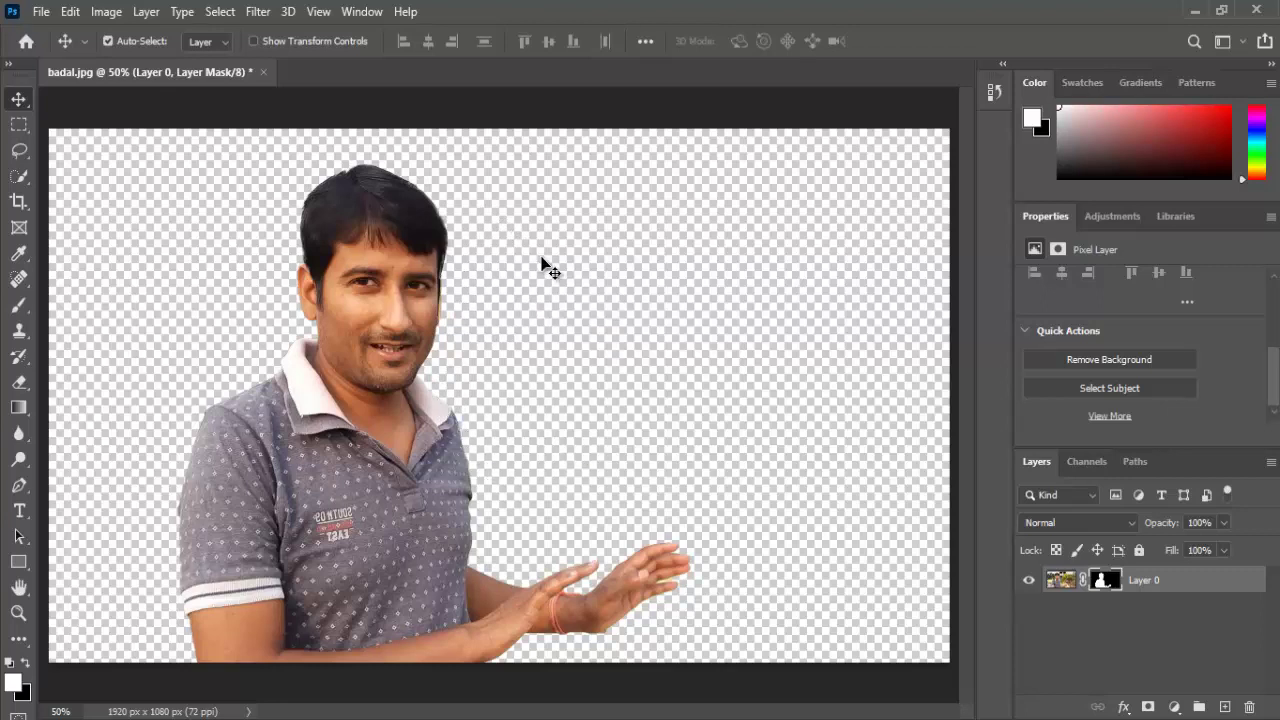
{"action": "left_click", "coordinate": [38, 14]}
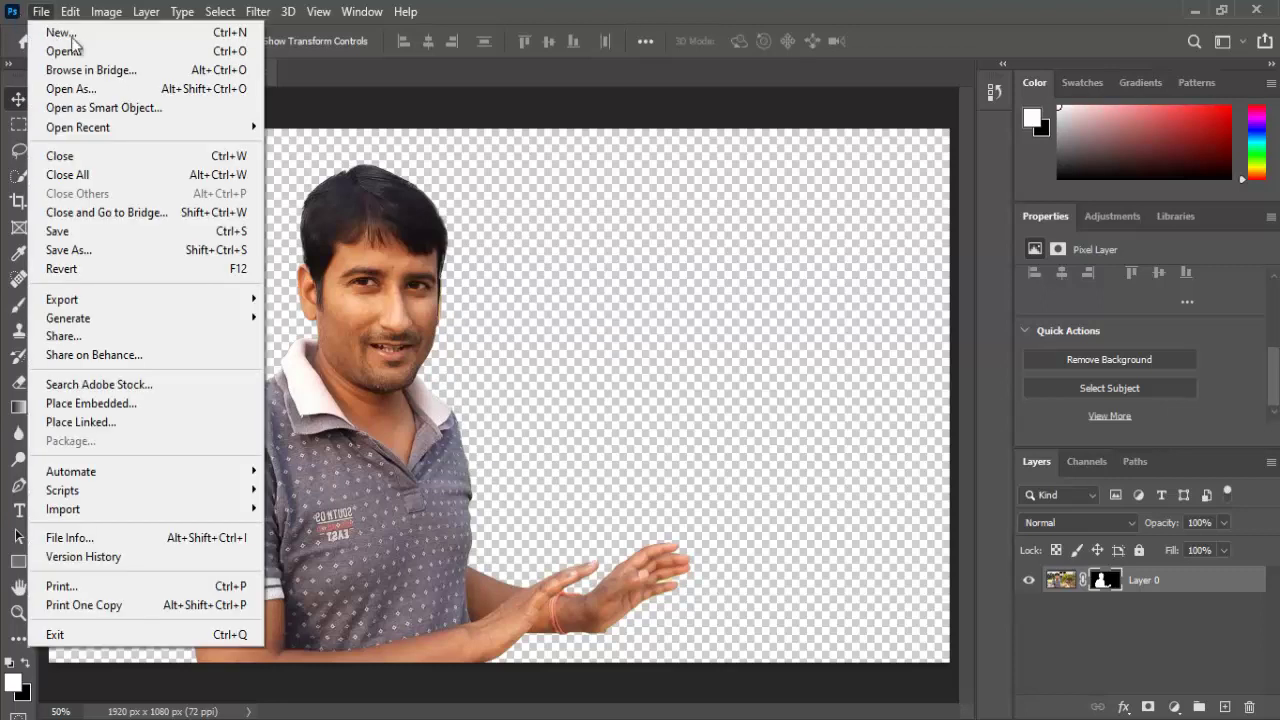
{"action": "left_click", "coordinate": [655, 333]}
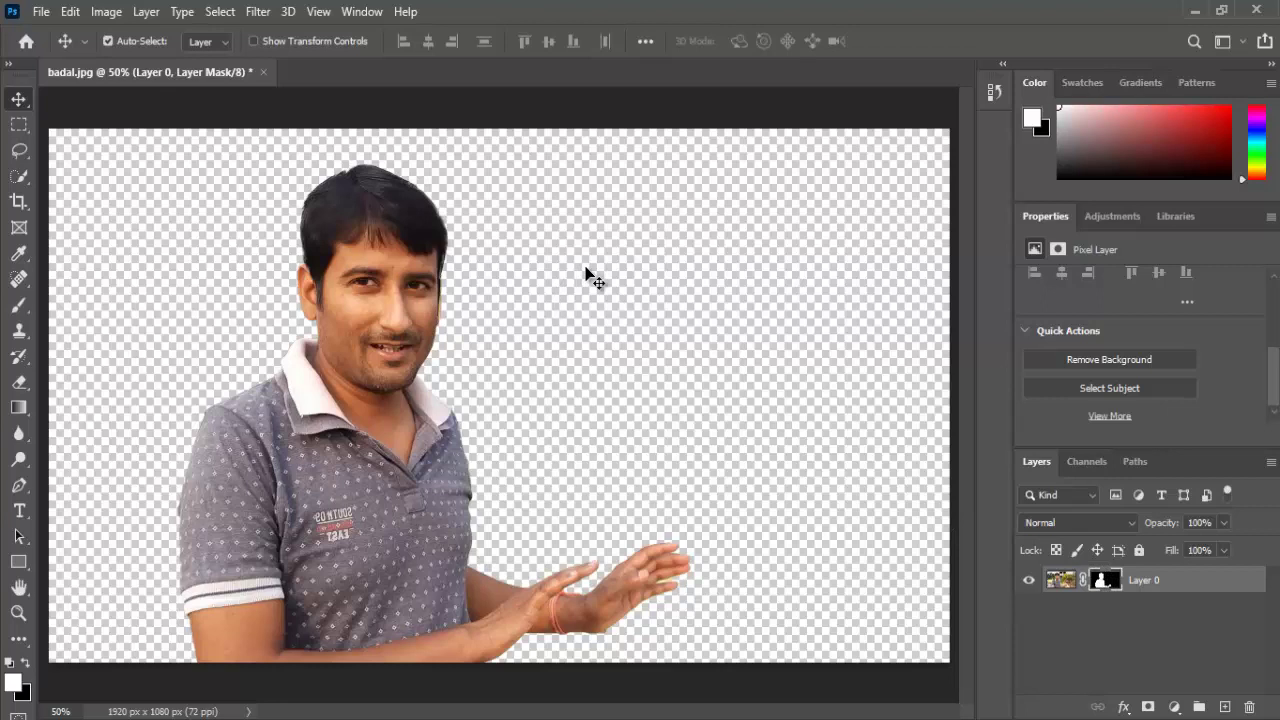
Step: Save As a JPEG file named 'one' on the Desktop
{"action": "left_click", "coordinate": [41, 12]}
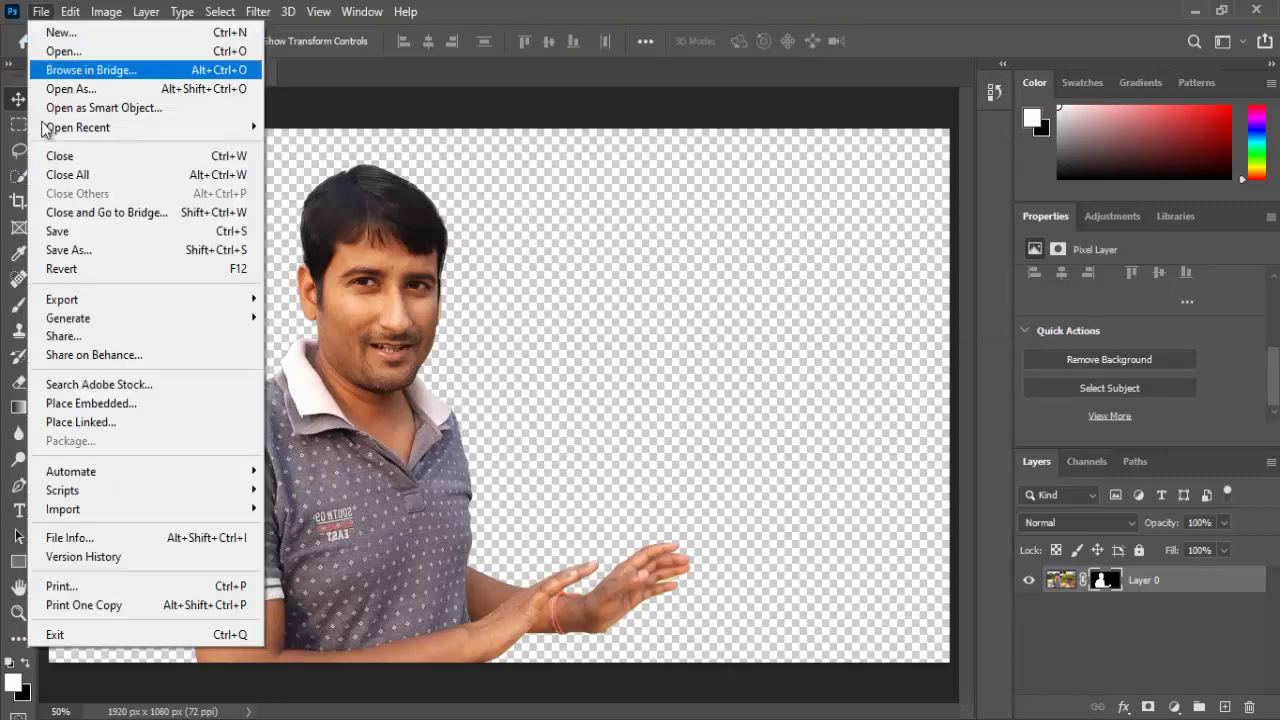
{"action": "left_click", "coordinate": [112, 254]}
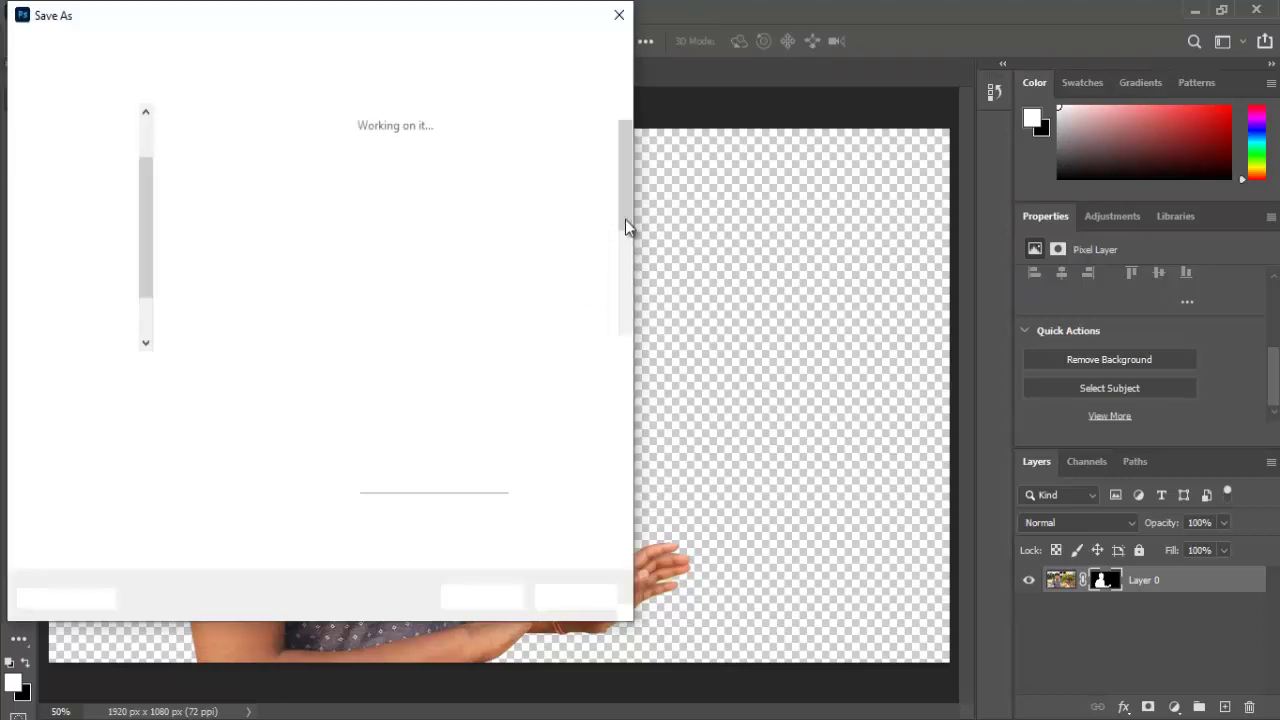
{"action": "left_click", "coordinate": [195, 400]}
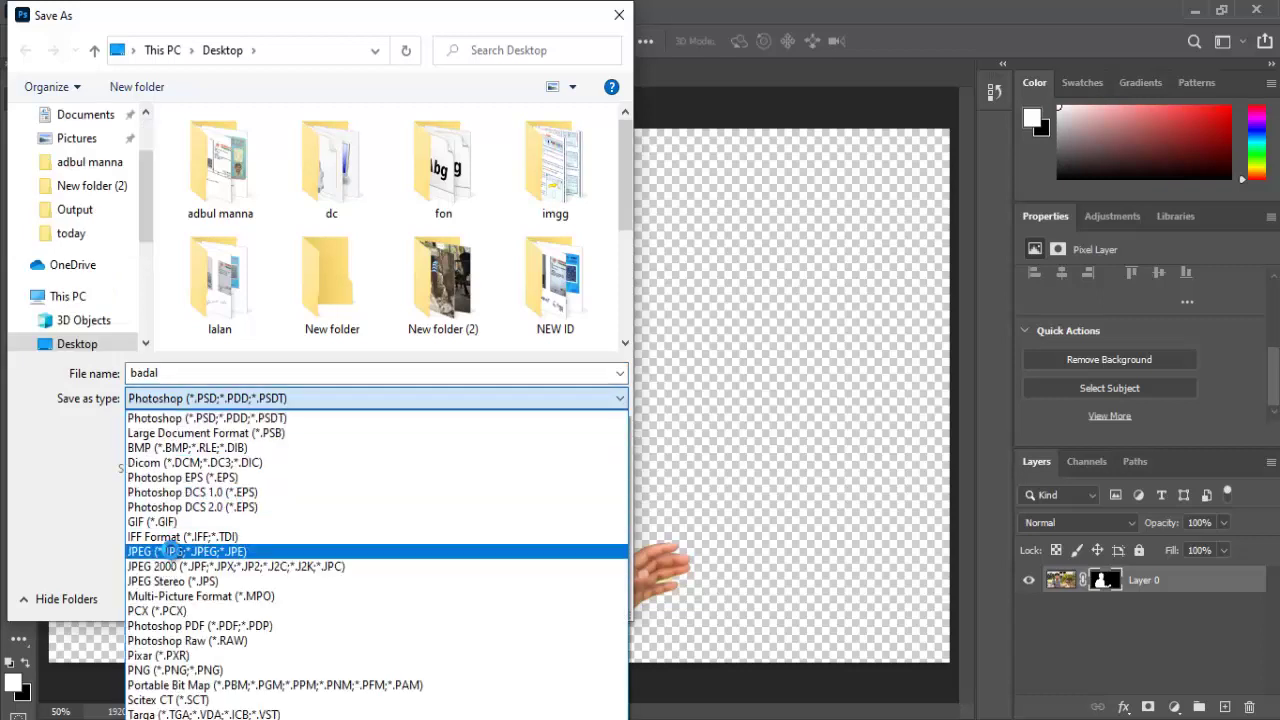
{"action": "left_click", "coordinate": [165, 551]}
{"action": "double_click", "coordinate": [185, 374]}
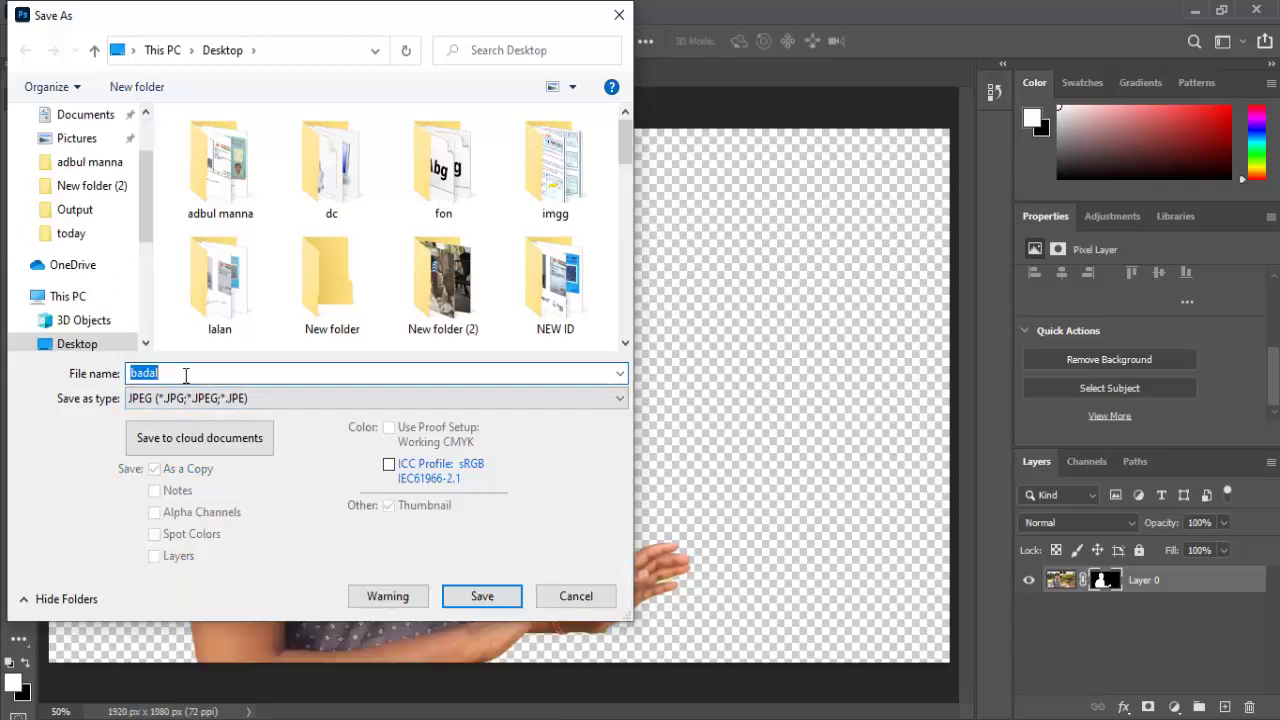
{"action": "type", "text": "one"}
{"action": "left_click", "coordinate": [486, 600]}
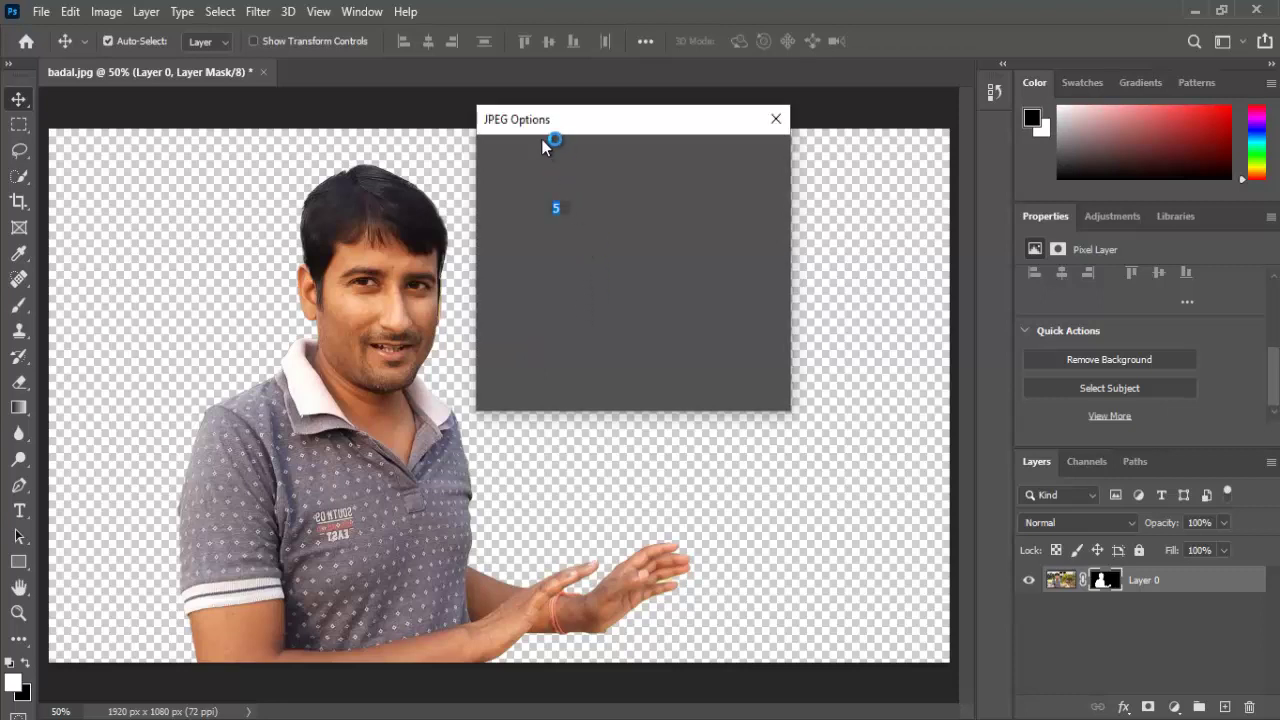
Step: Set JPEG Options quality to Maximum, level 12, and confirm
{"action": "left_click", "coordinate": [617, 209]}
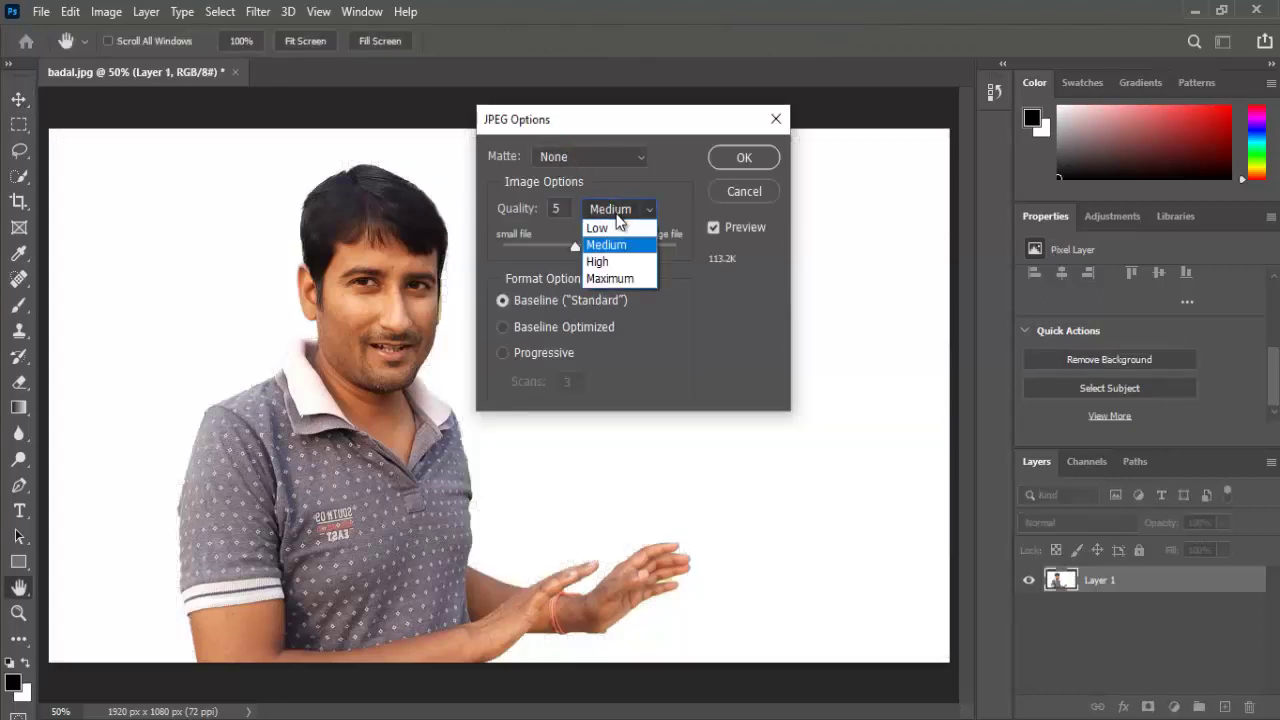
{"action": "left_click", "coordinate": [607, 278]}
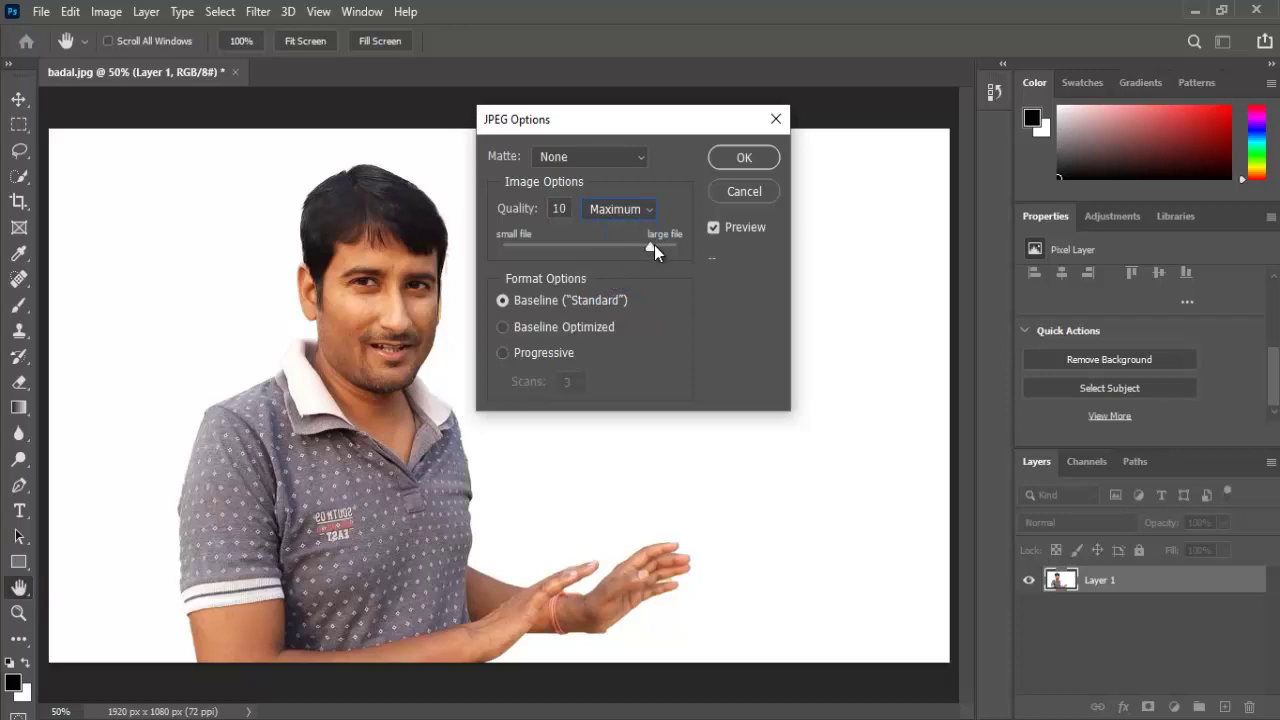
{"action": "left_click_drag", "start_coordinate": [650, 248], "coordinate": [675, 249]}
{"action": "left_click", "coordinate": [745, 159]}
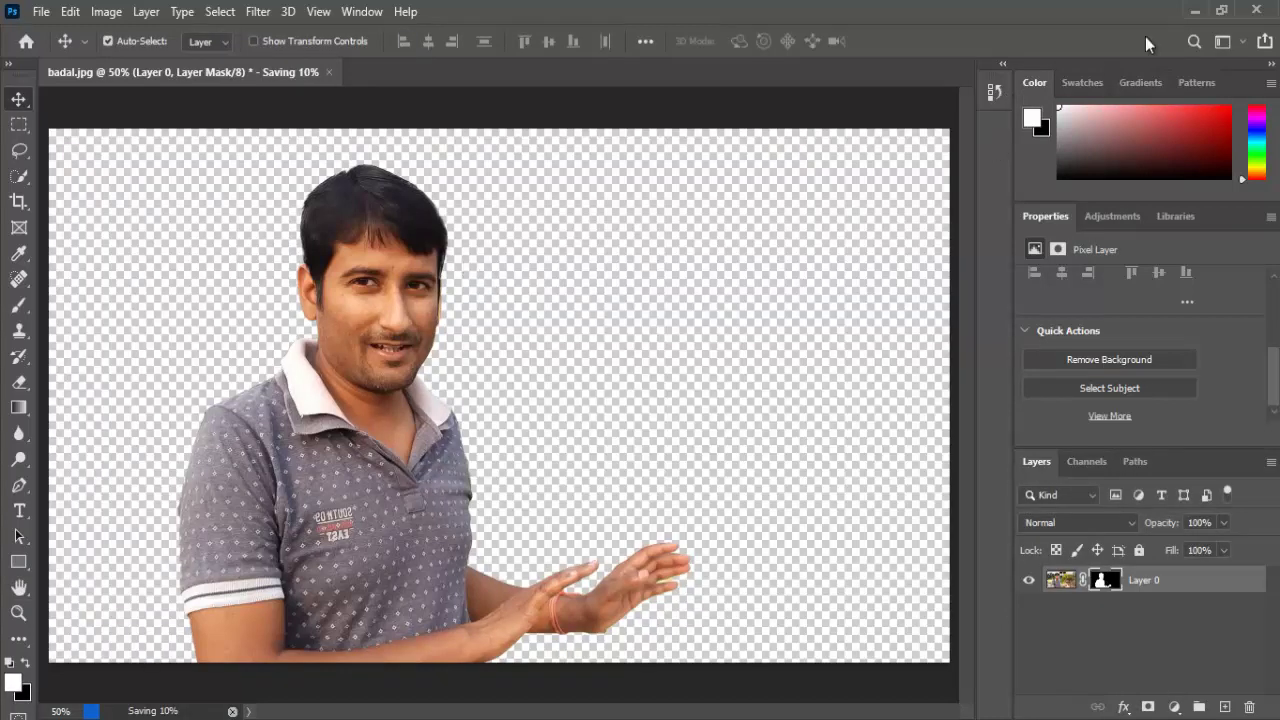
{"action": "left_click", "coordinate": [1197, 10]}
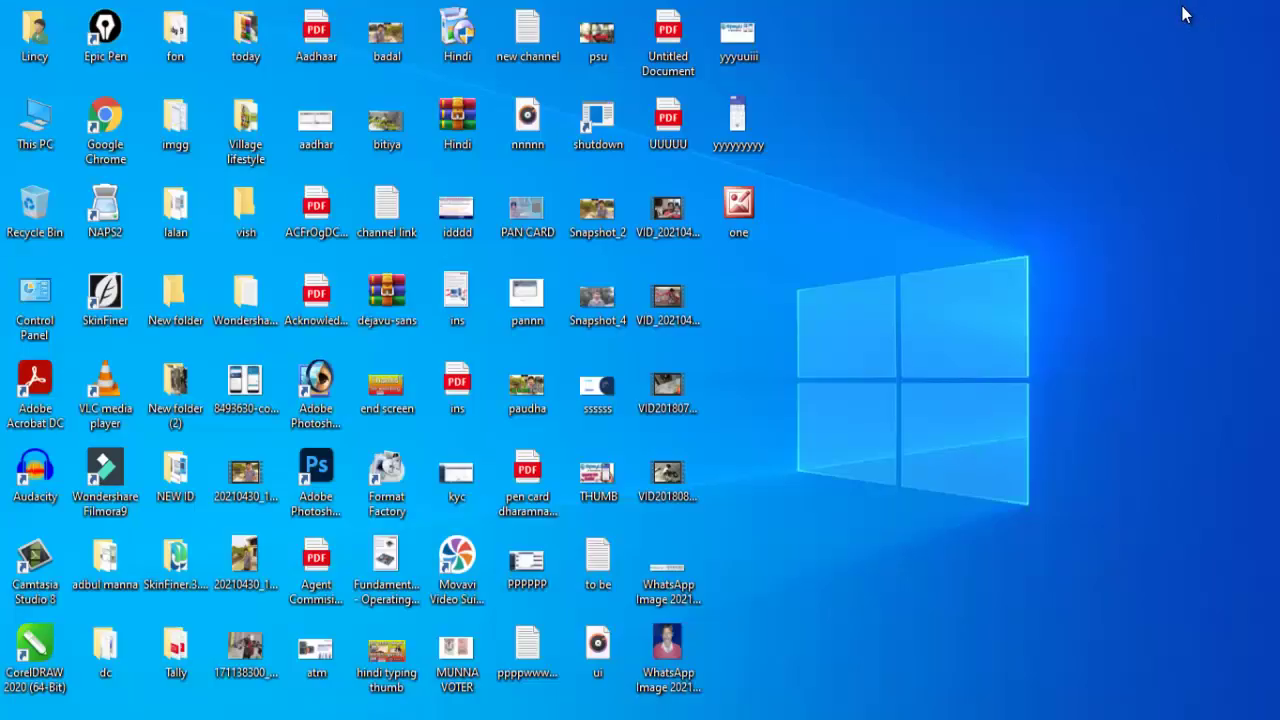
{"action": "double_click", "coordinate": [738, 212]}
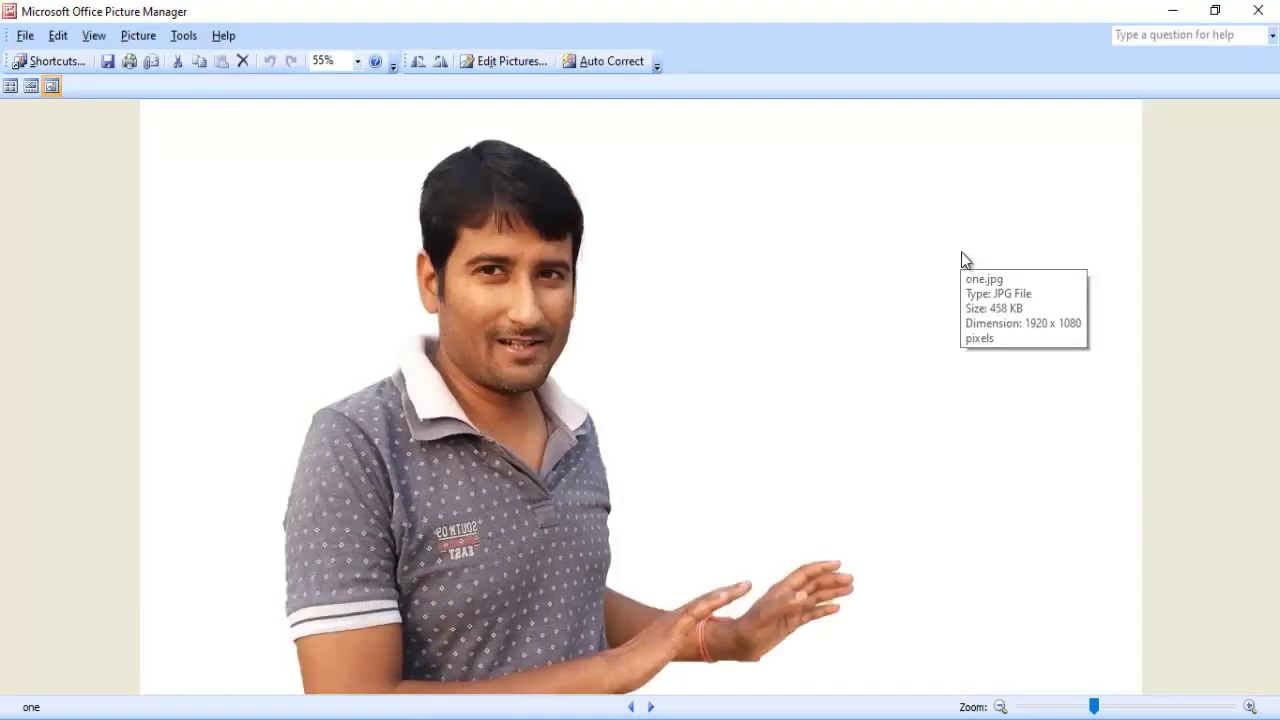
{"action": "left_click", "coordinate": [1257, 12]}
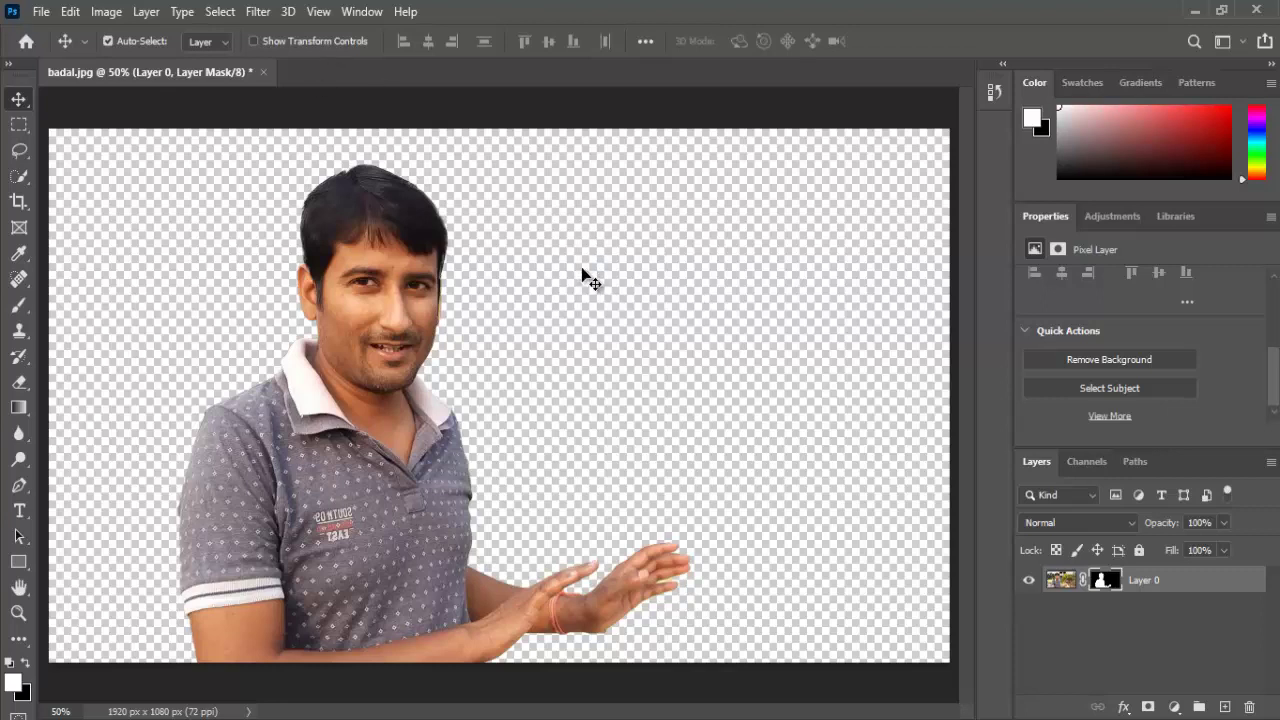
Step: Launch Filter > Photo-Toolbox > SkinFiner on the badal portrait
{"action": "left_click", "coordinate": [258, 11]}
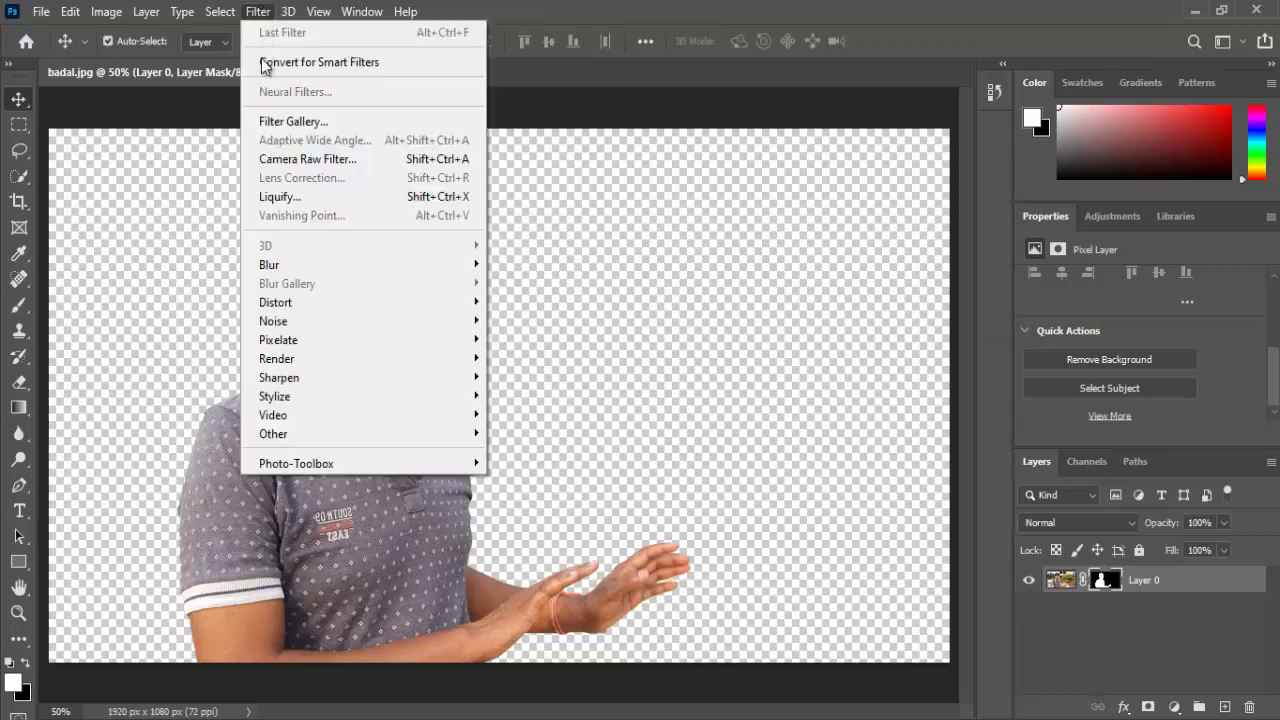
{"action": "mouse_move", "coordinate": [296, 463]}
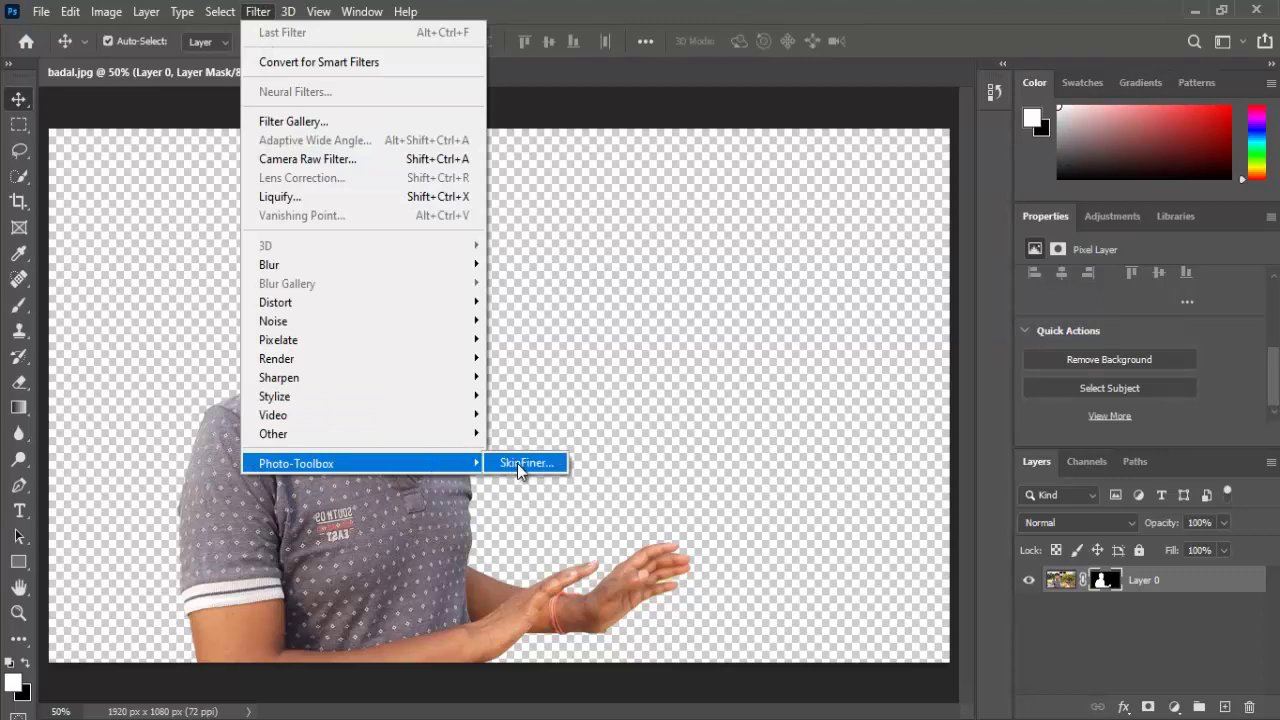
{"action": "left_click", "coordinate": [517, 463]}
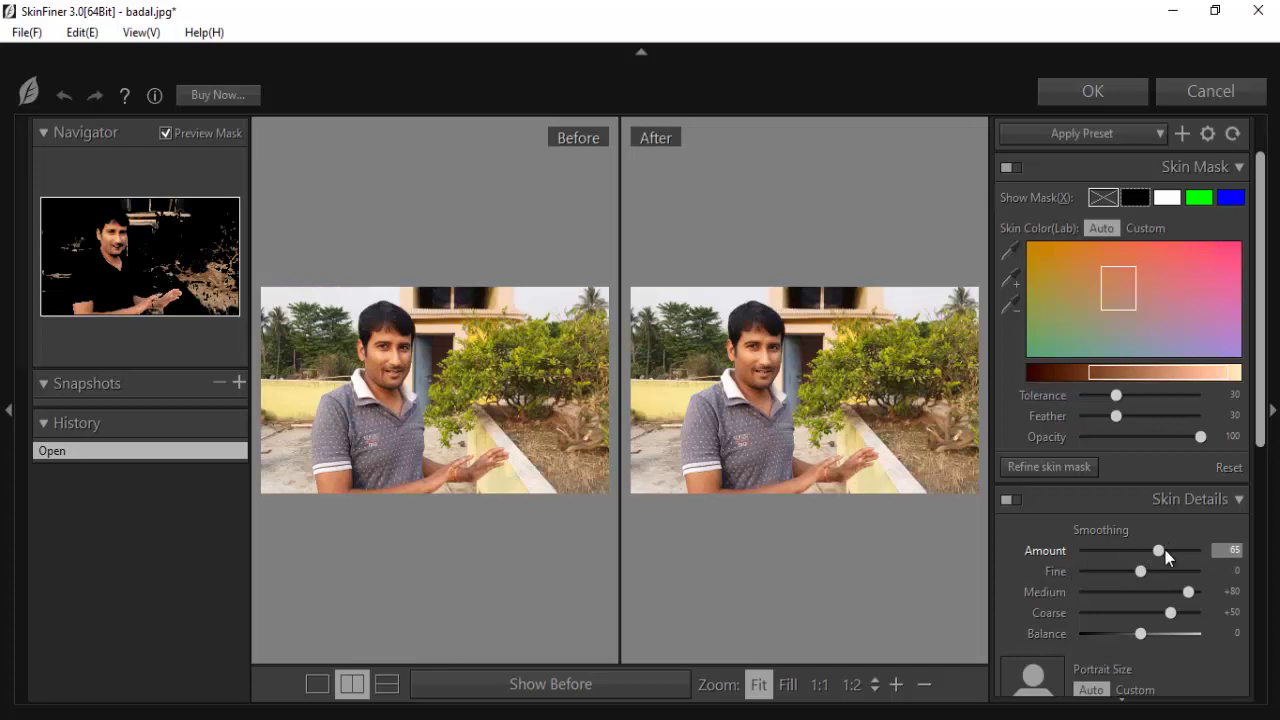
Step: Raise the SkinFiner Smoothing Amount slider from 65 to 78
{"action": "mouse_move", "coordinate": [1160, 550]}
{"action": "left_mouse_down"}
{"action": "mouse_move", "coordinate": [1187, 550]}
{"action": "mouse_move", "coordinate": [1176, 551]}
{"action": "left_mouse_up"}
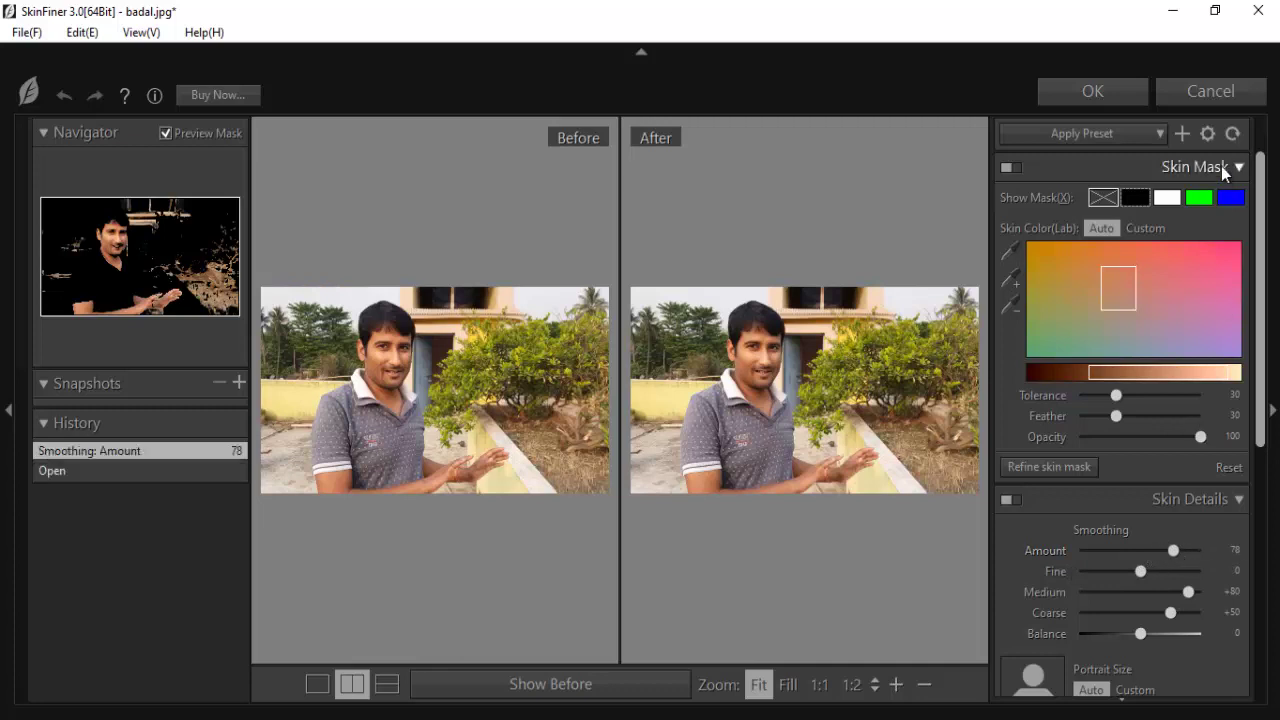